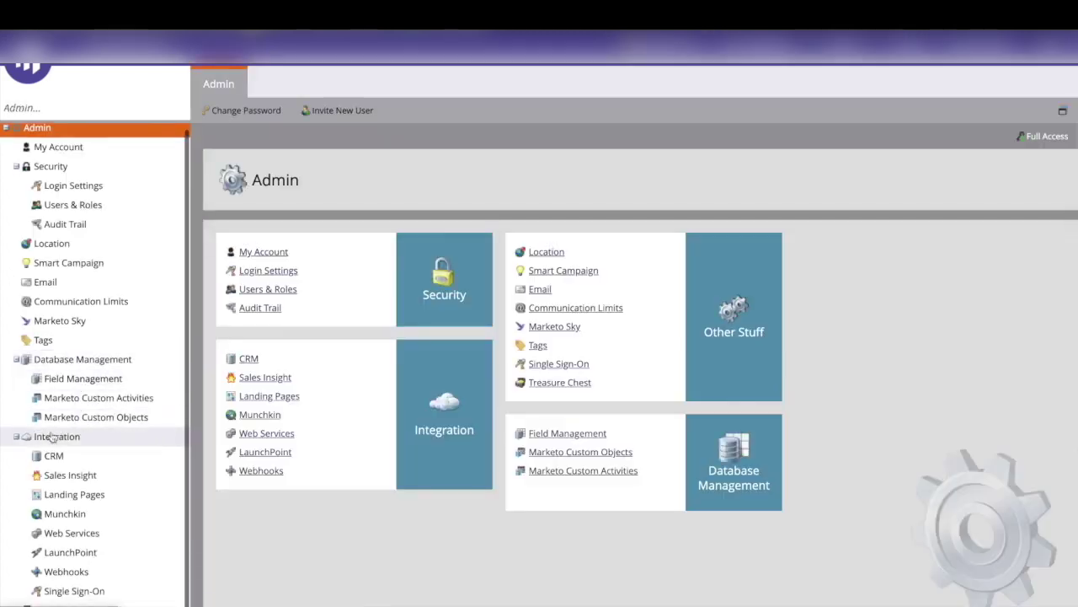
Open the Webhooks settings within the Admin area's Integration section
left_click(17, 437)
left_click(17, 438)
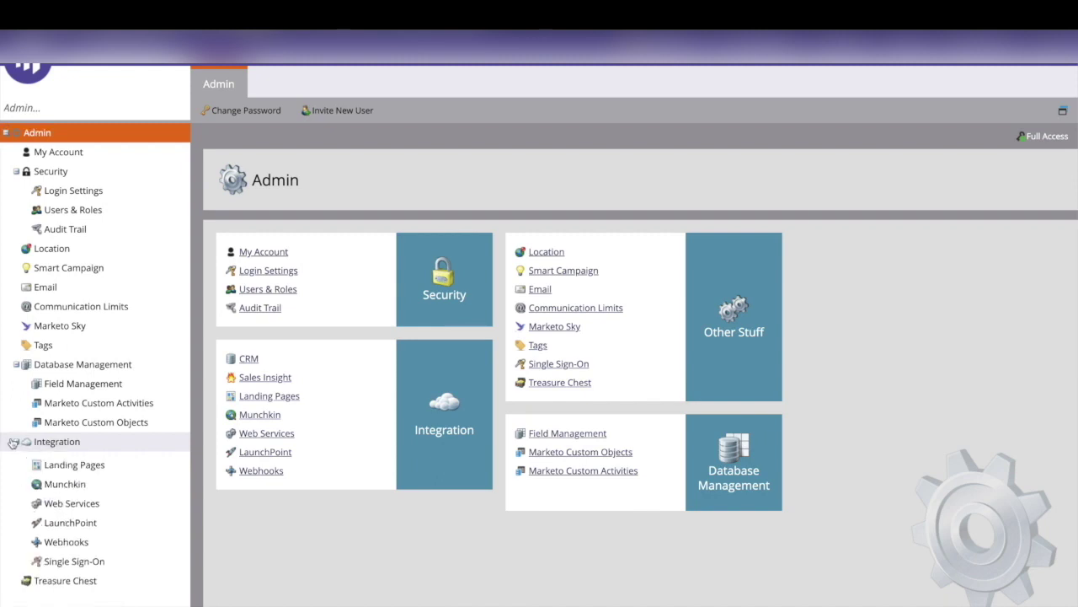
left_click(59, 576)
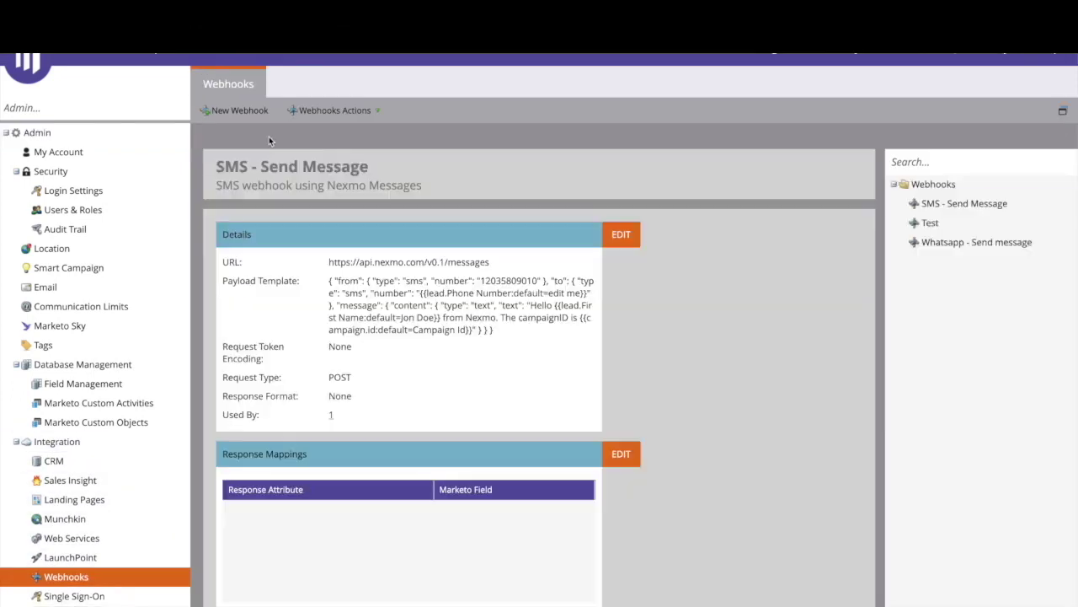
Start a new webhook named "Whatsapp Webhook Test" with the description "Test description"
left_click(233, 110)
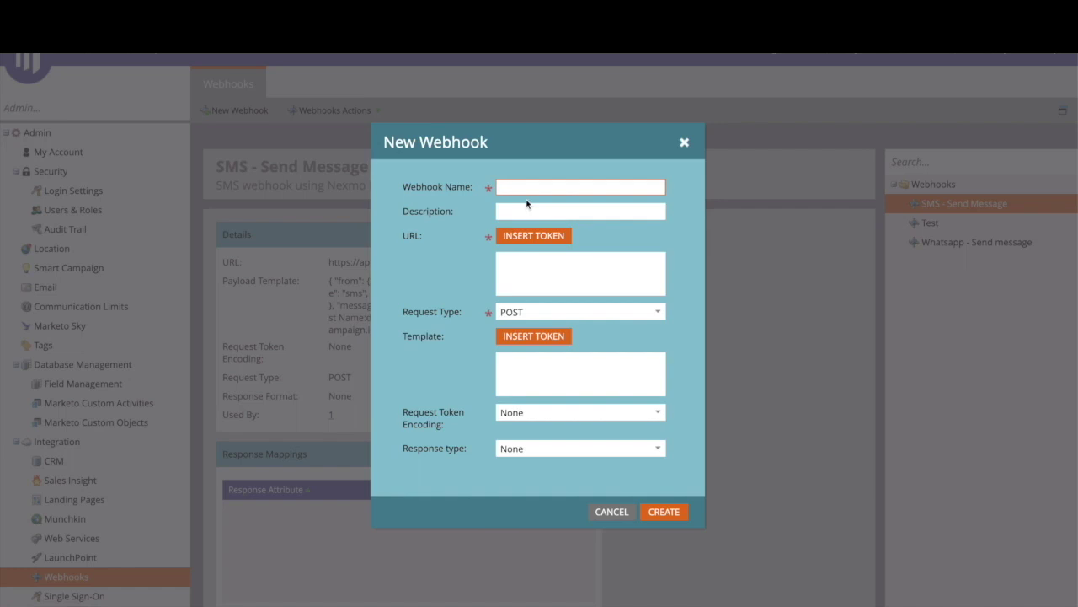
type("Whatsapp Webhook Test")
left_click(581, 210)
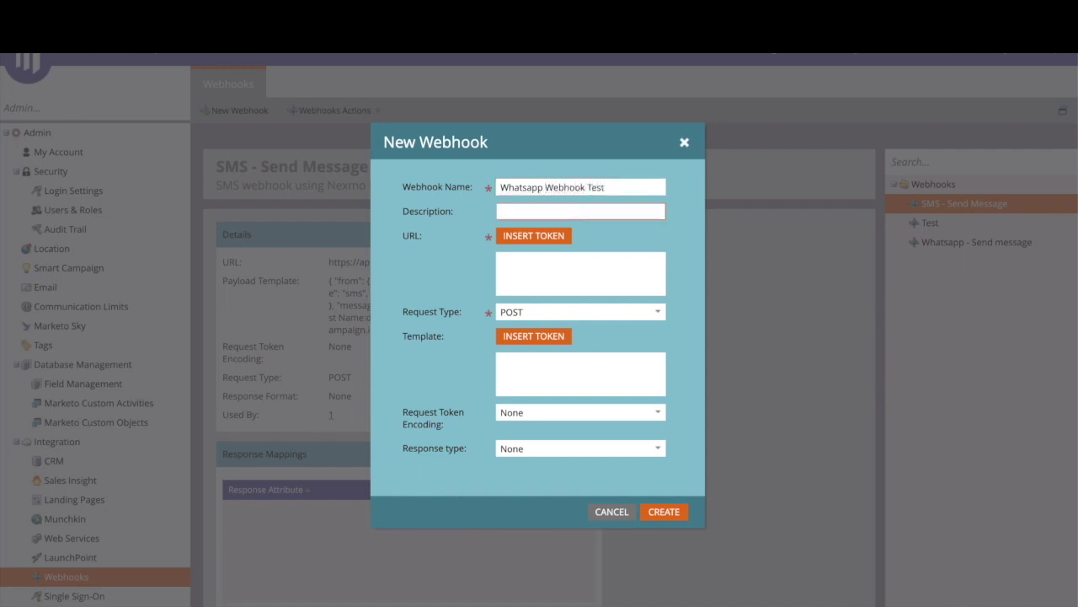
type("Test de")
type("ccription")
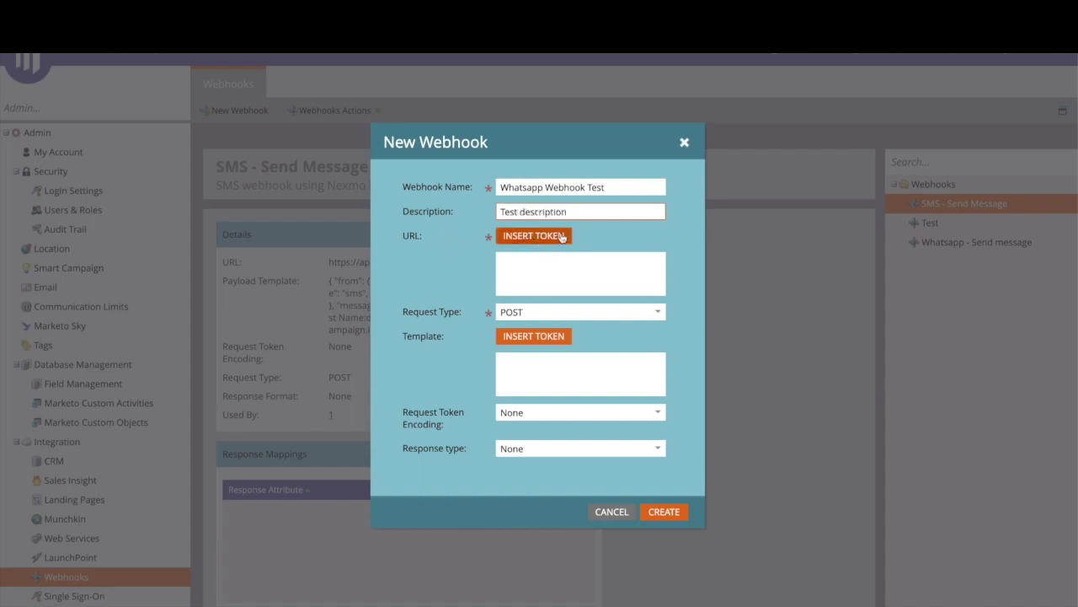
left_click(604, 241)
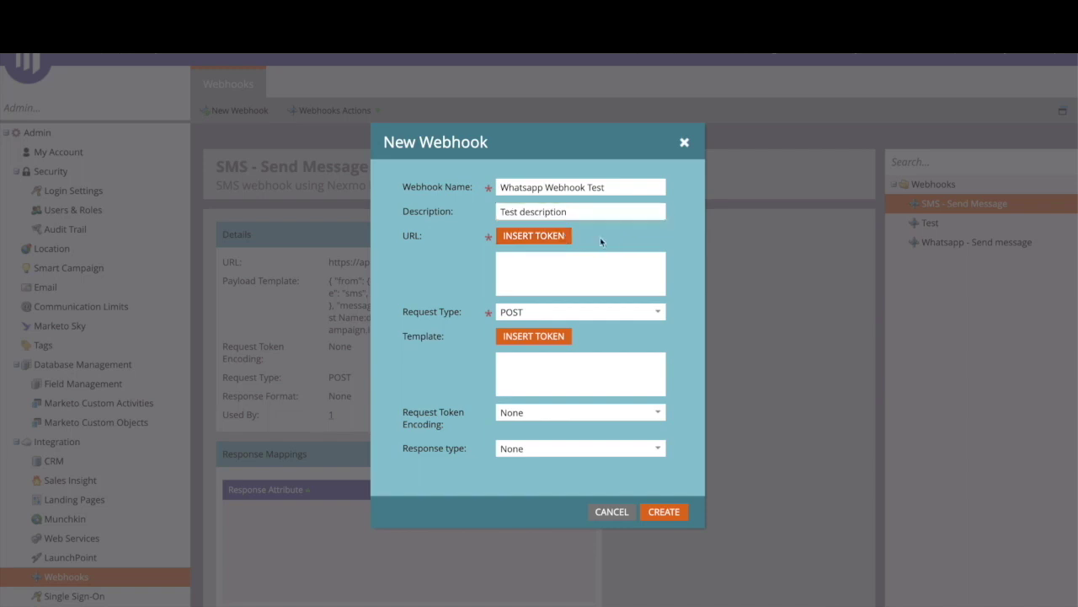
Look through the campaign, company and lead tokens available for the webhook URL without inserting one
left_click(551, 239)
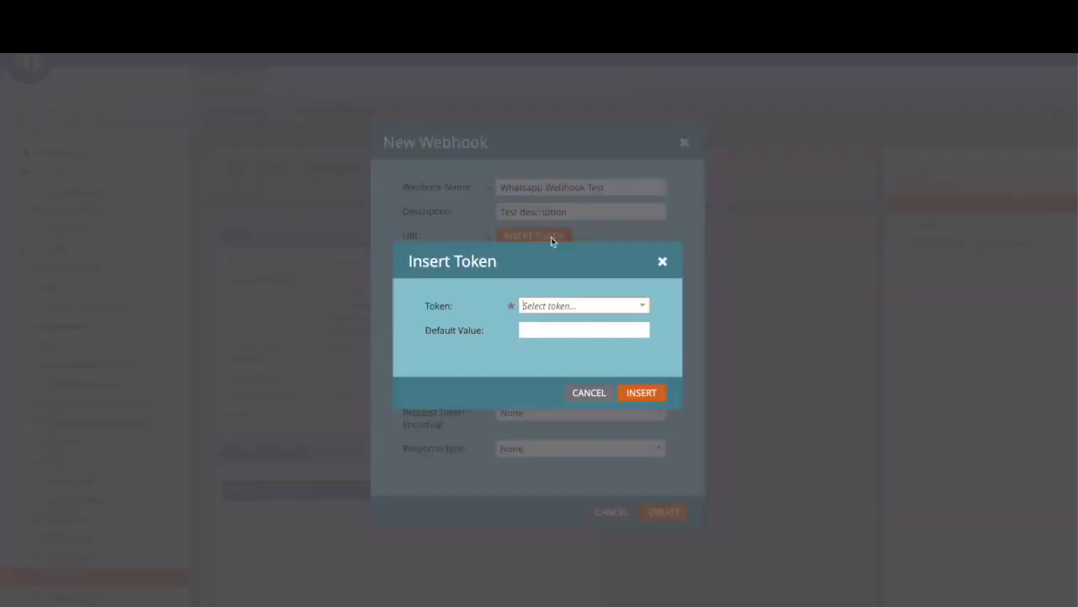
left_click(643, 308)
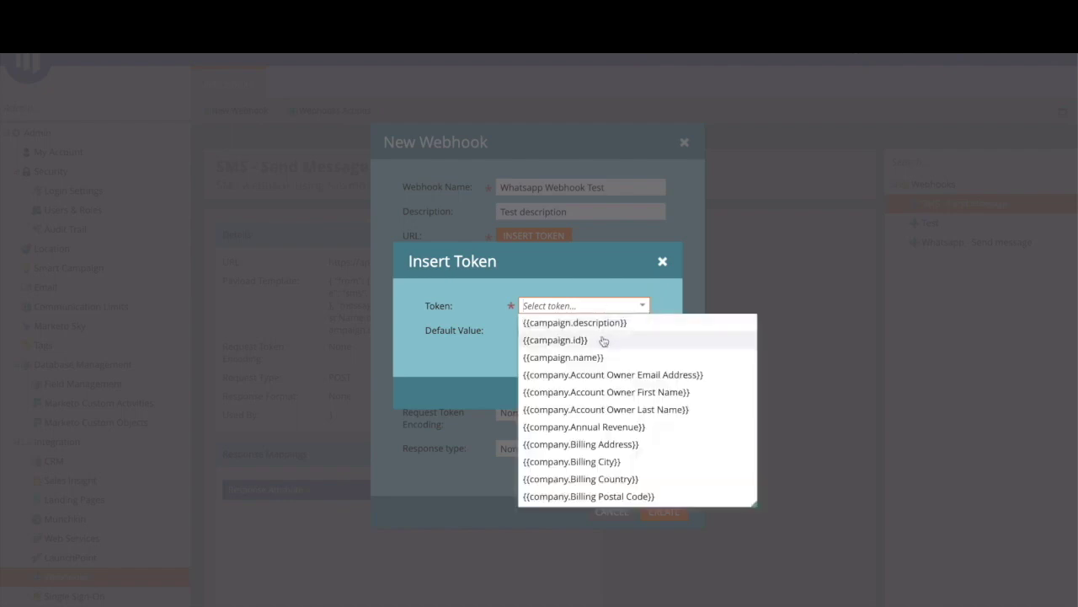
scroll(603, 341, "down", 8)
scroll(603, 341, "down", 8)
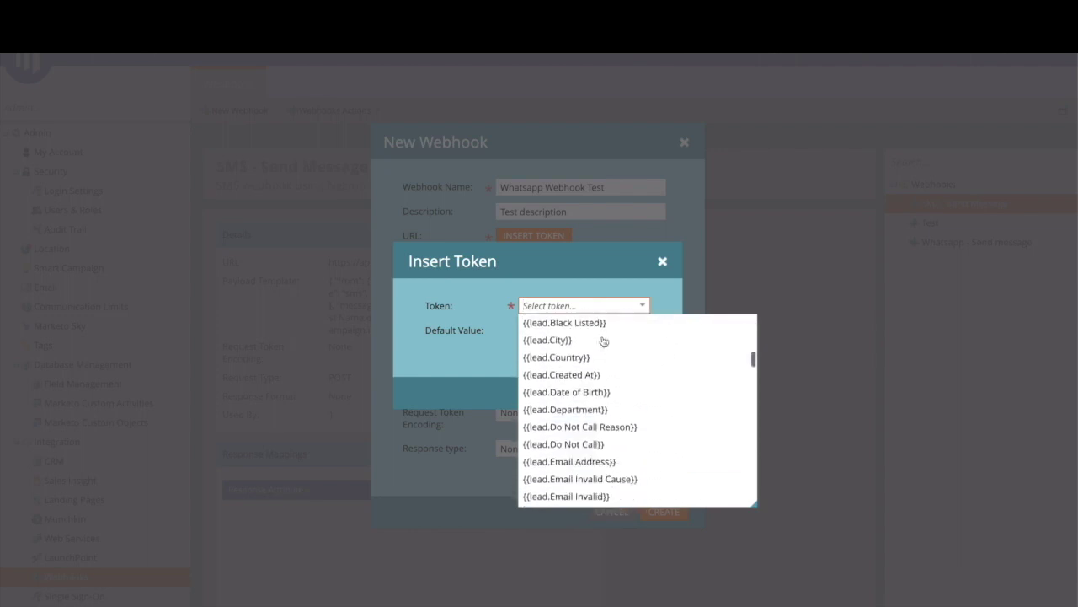
scroll(603, 340, "up", 5)
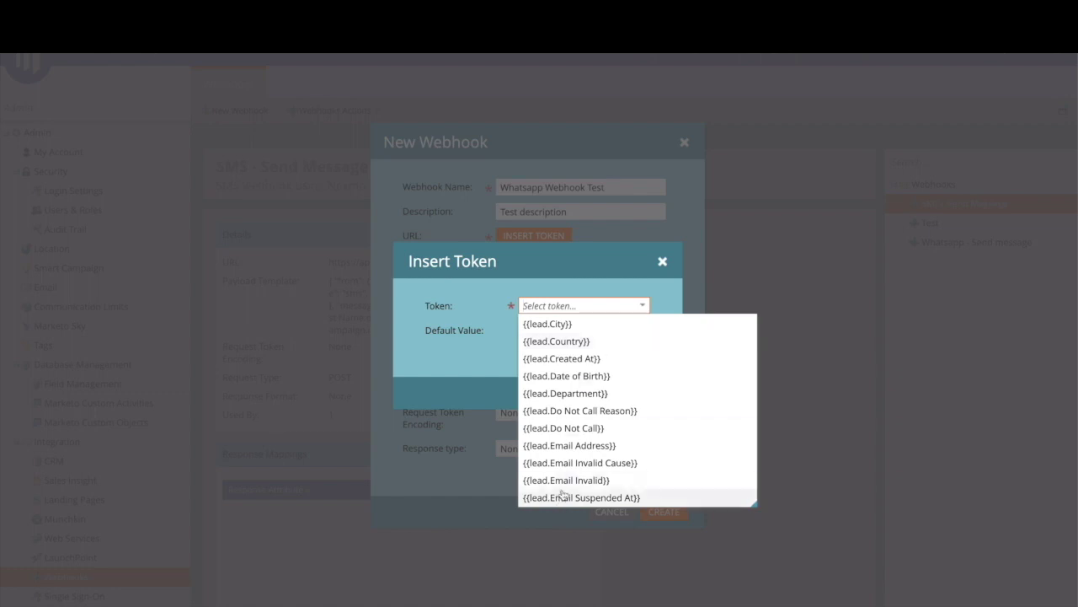
left_click(638, 271)
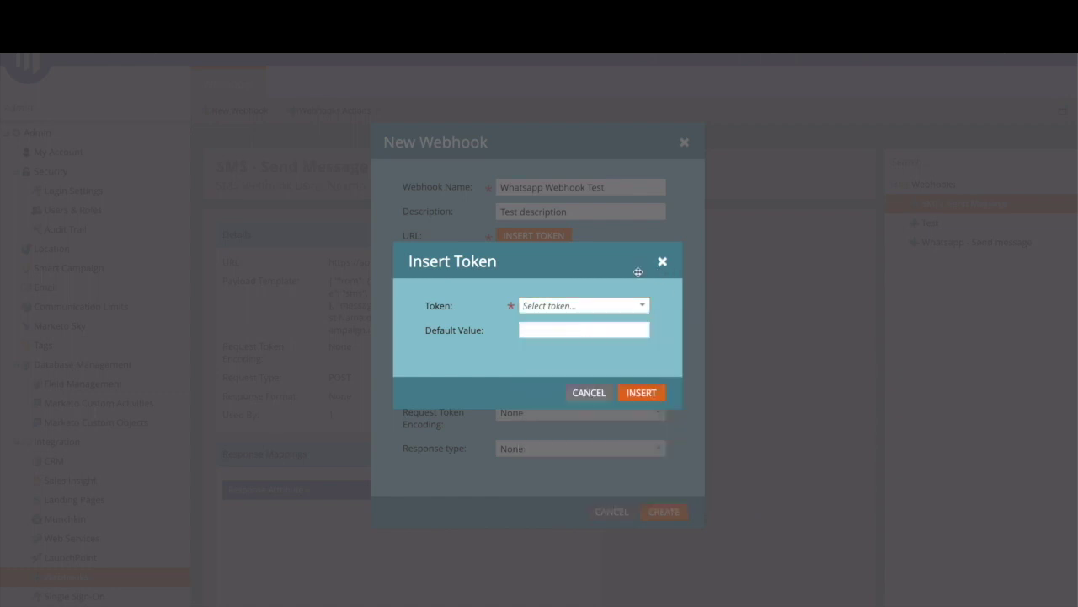
left_click(661, 262)
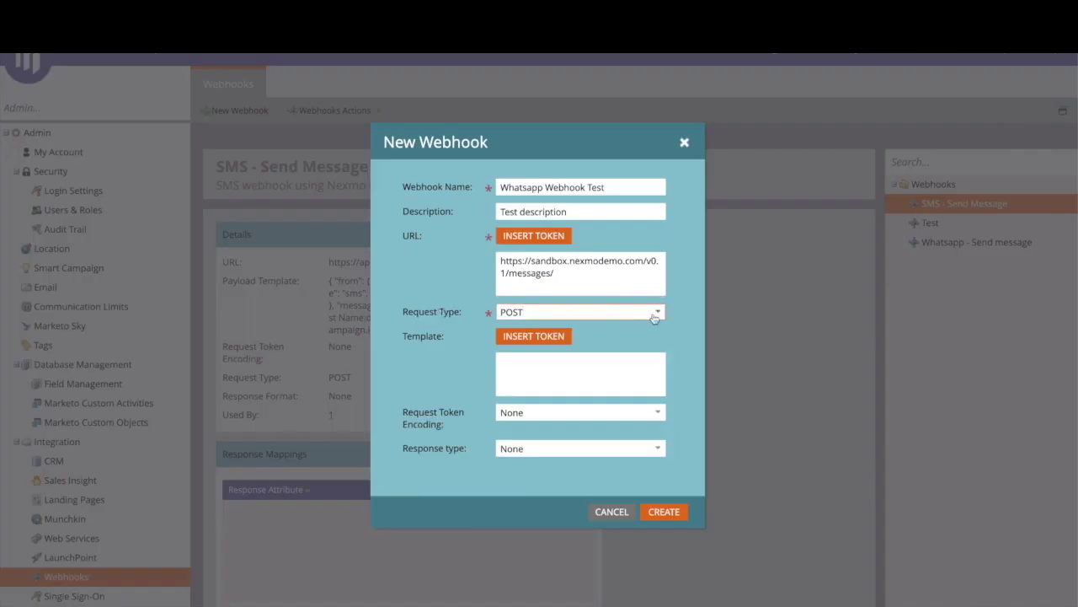
Set the request type to POST, fill the template with the WhatsApp message JSON containing lead and campaign tokens, and create the webhook
left_click(655, 314)
left_click(518, 344)
left_click(515, 367)
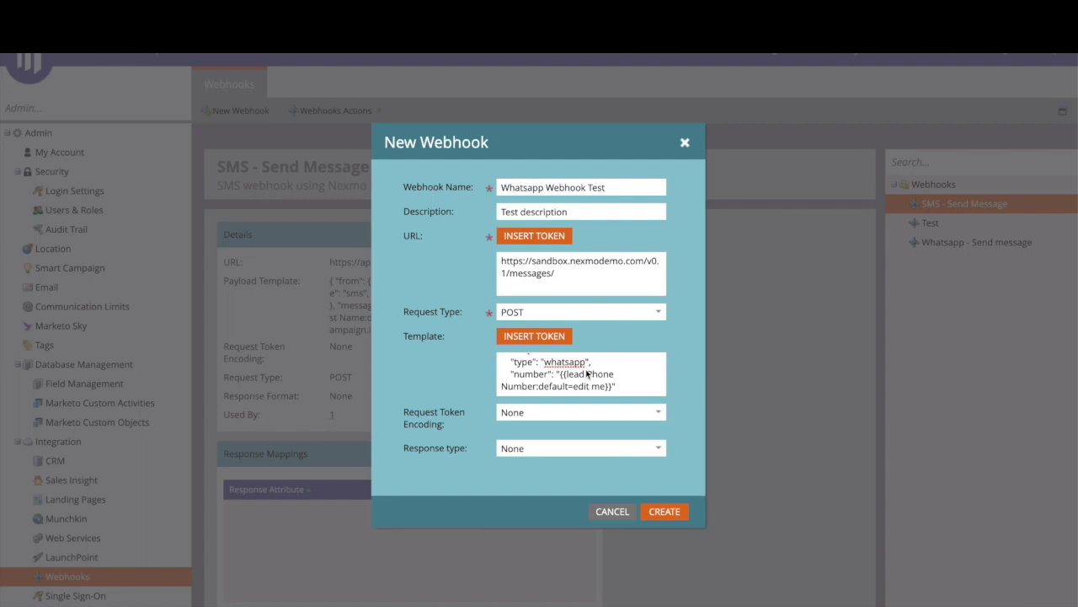
scroll(610, 377, "up", 1)
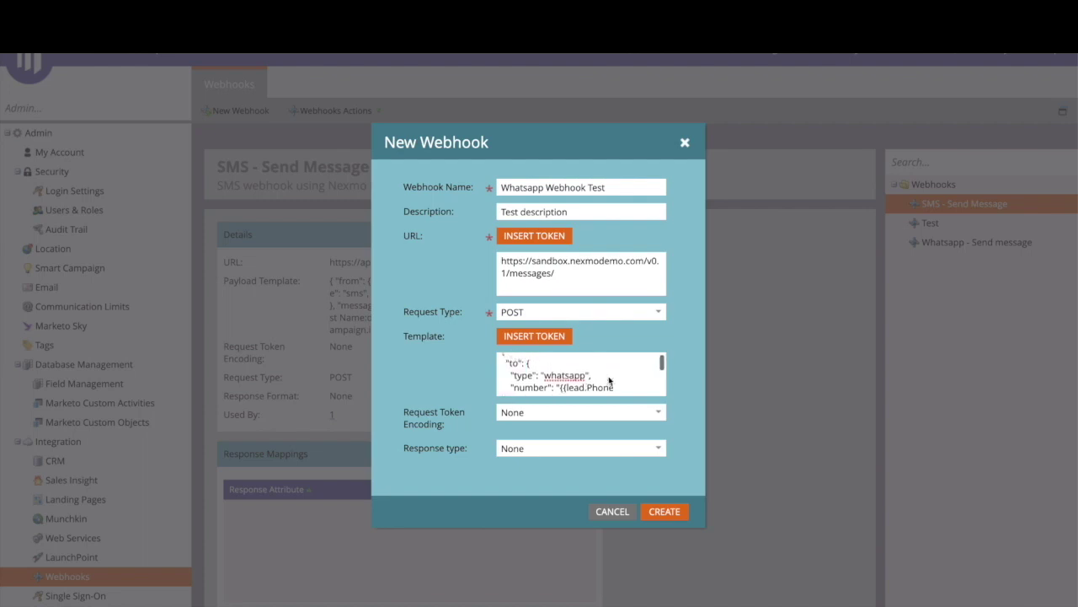
scroll(610, 379, "down", 2)
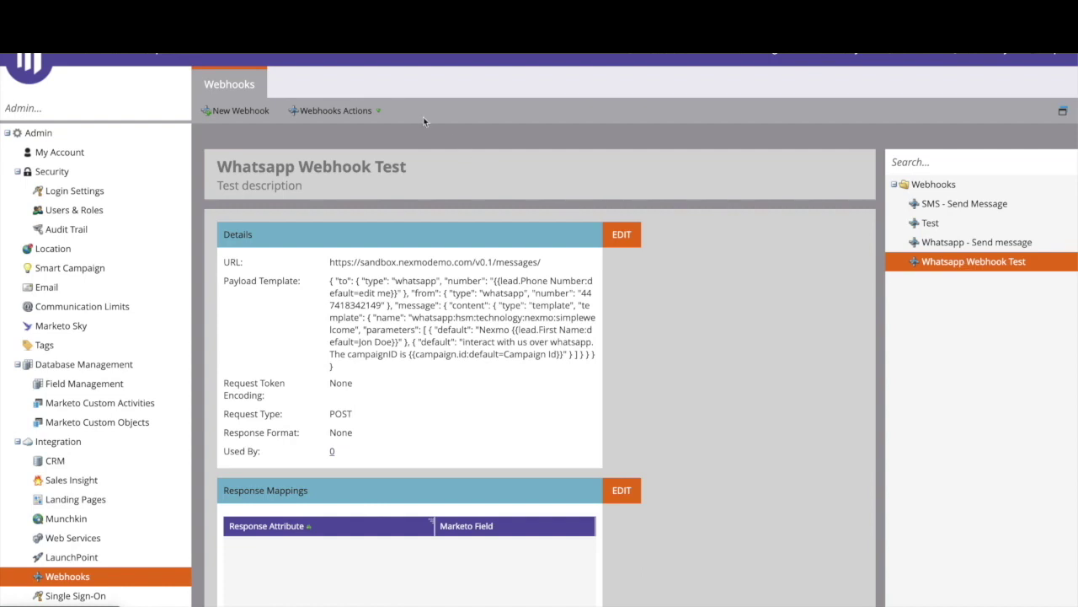
Open the custom header settings of Whatsapp Webhook Test and copy the header name Authorization from the setup guide
left_click(381, 113)
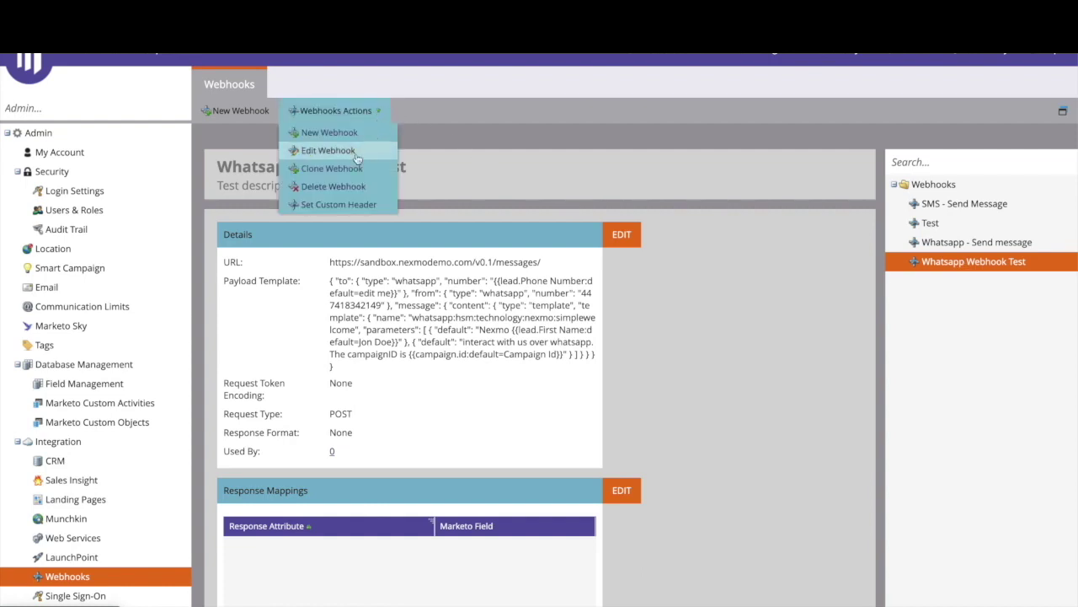
left_click(327, 205)
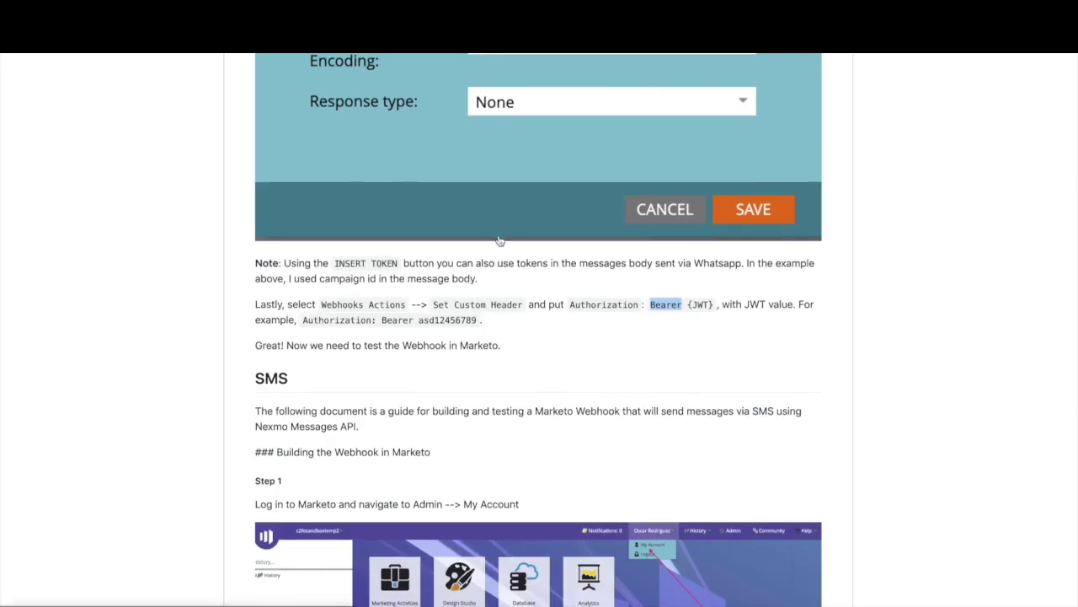
scroll(499, 237, "down", 1)
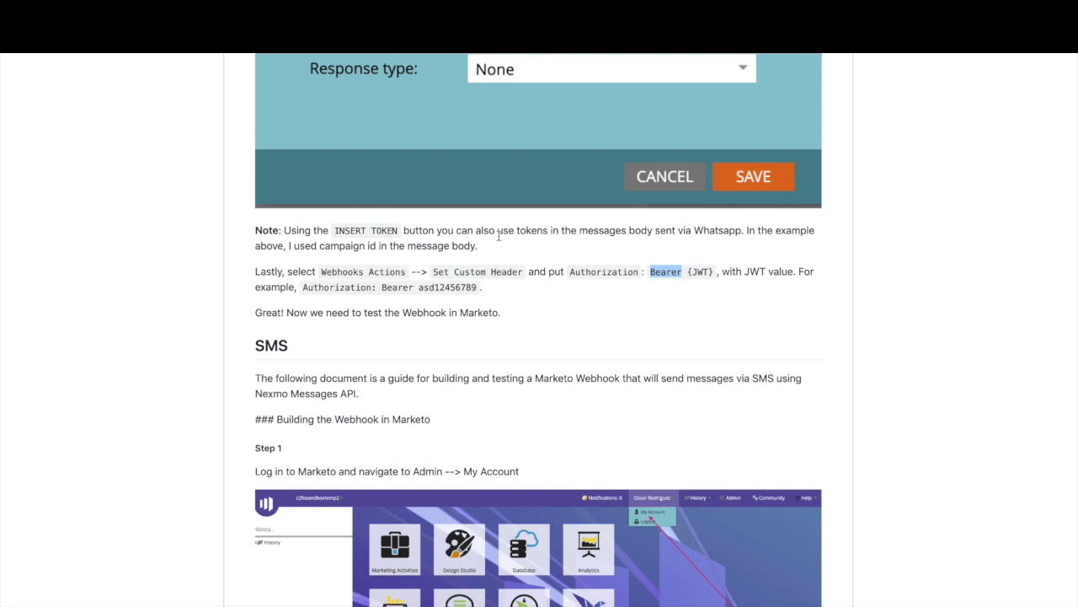
double_click(603, 272)
key("ctrl+c")
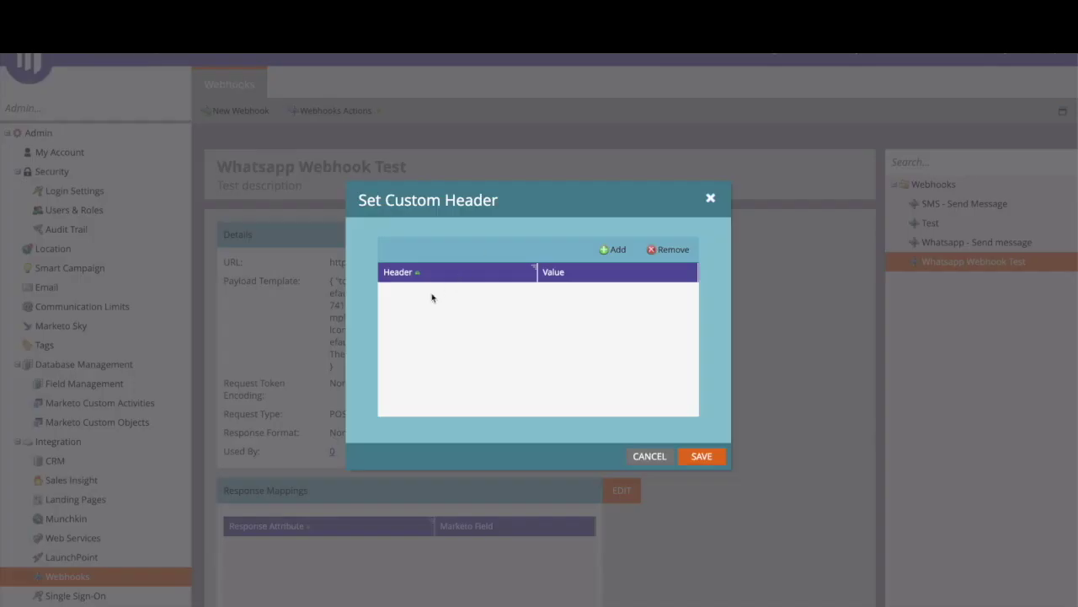
Add a custom header named Authorization to the webhook and enter Bearer in its value
left_click(609, 249)
left_click_drag(457, 291, 360, 293)
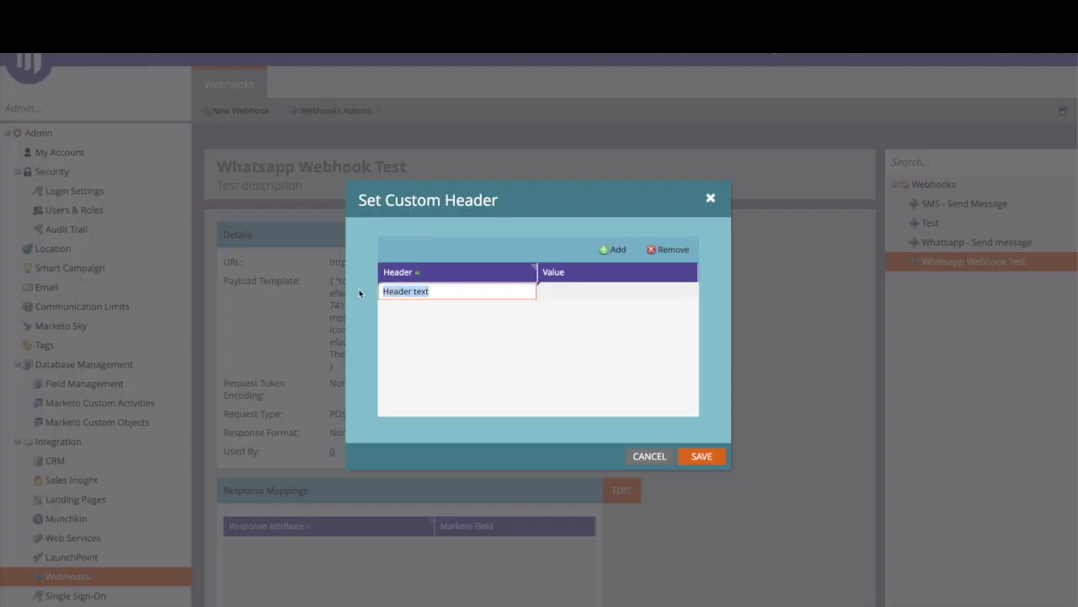
key("ctrl+v")
left_click(552, 291)
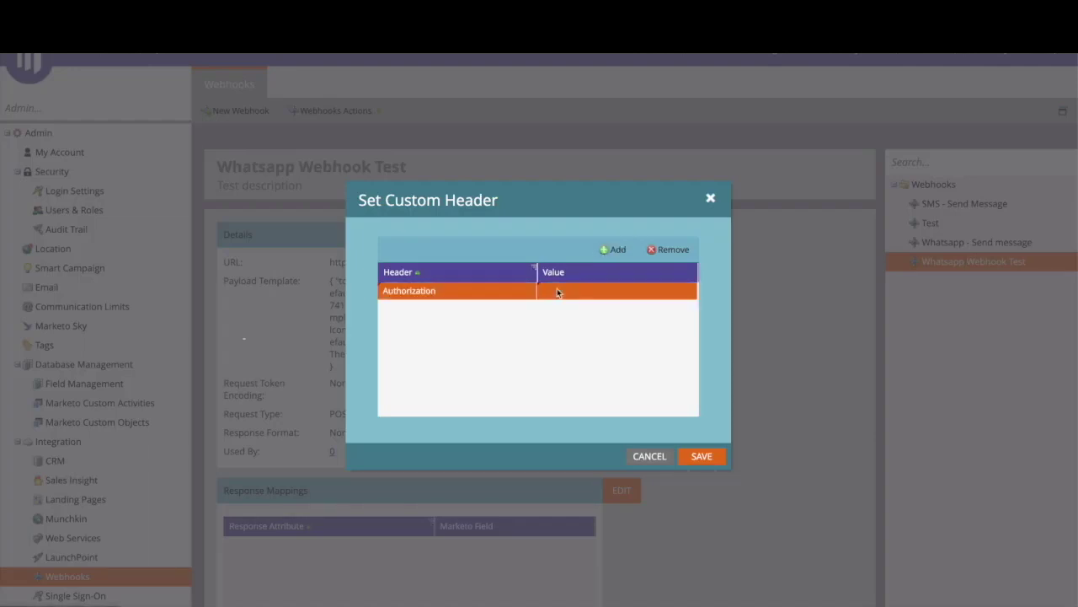
type("Bearer")
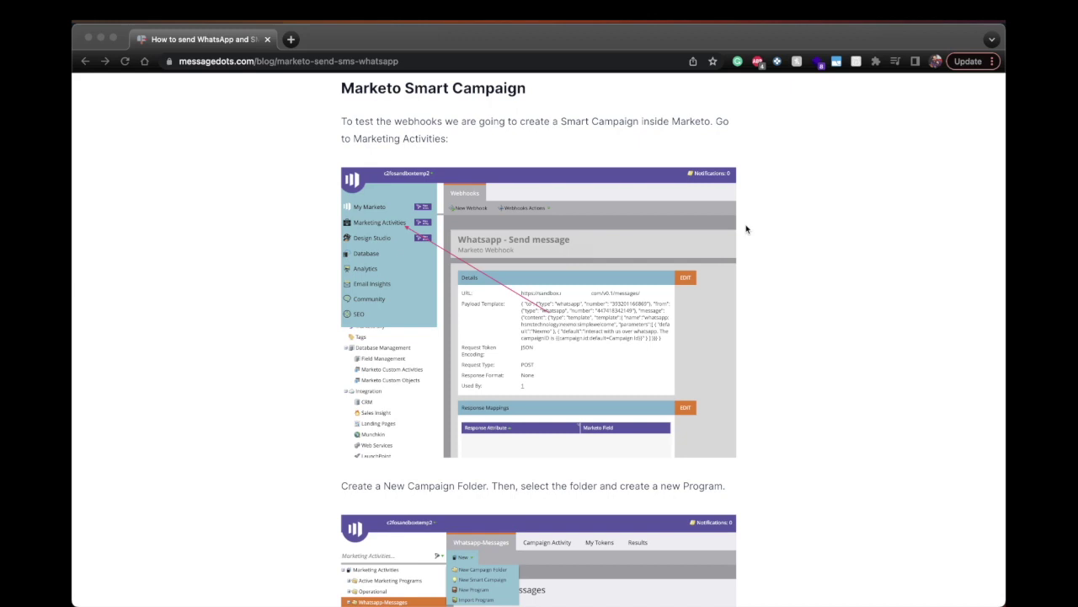
Read the Marketo Smart Campaign section of the messagedots.com article on creating a campaign folder, program and smart campaign to test the webhook
left_click(518, 147)
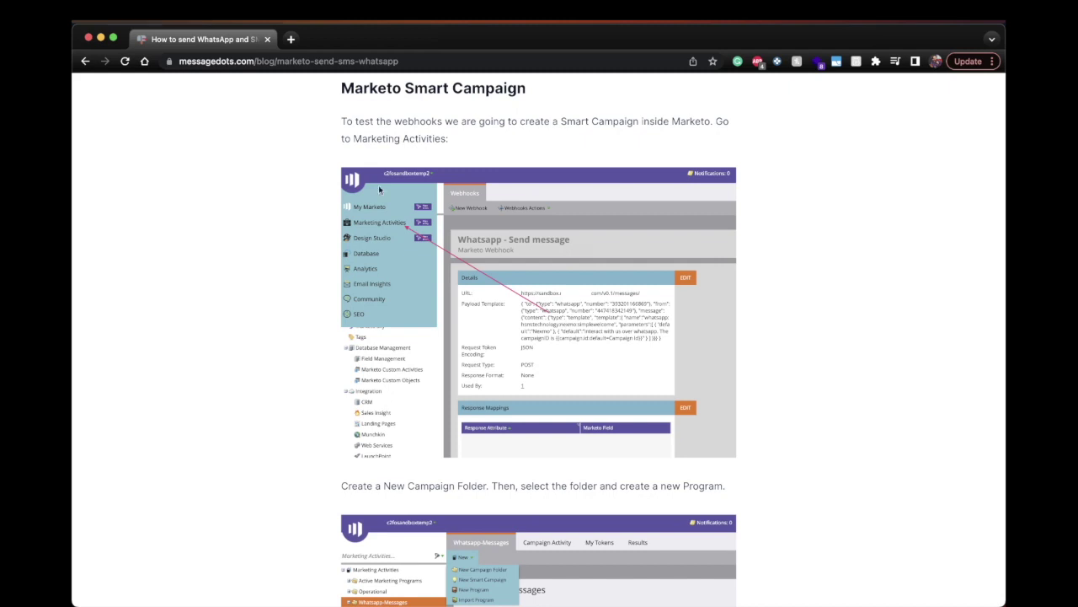
scroll(493, 245, "down", 8)
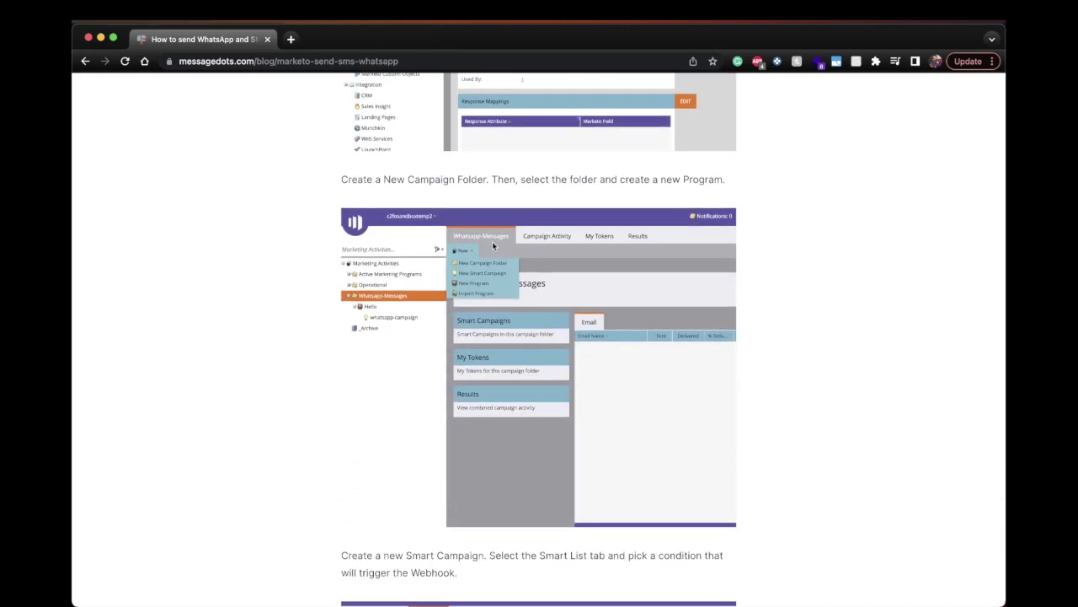
scroll(492, 241, "down", 1)
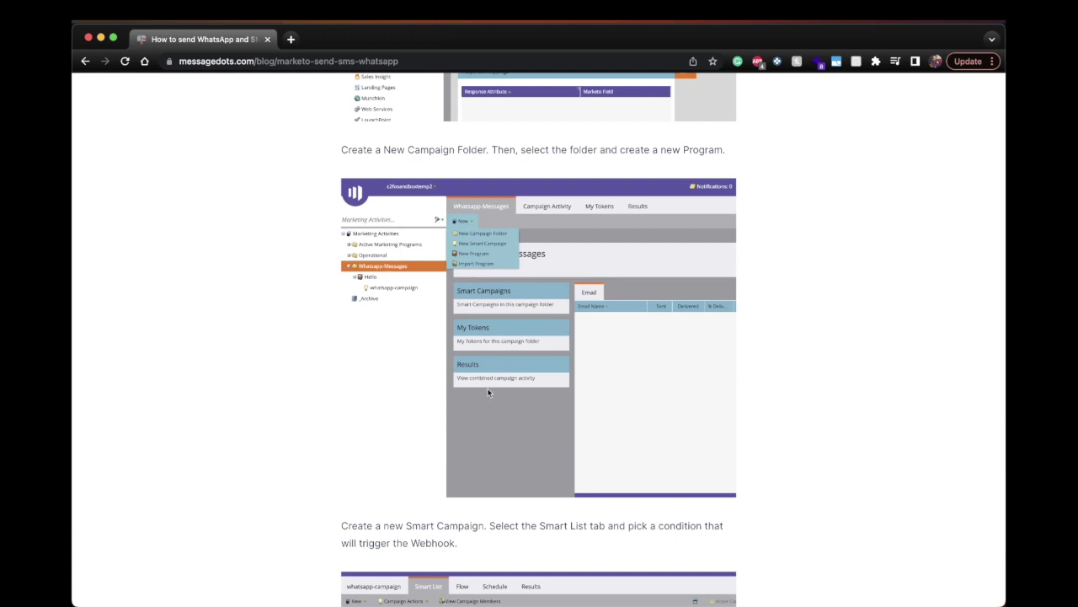
scroll(487, 392, "down", 5)
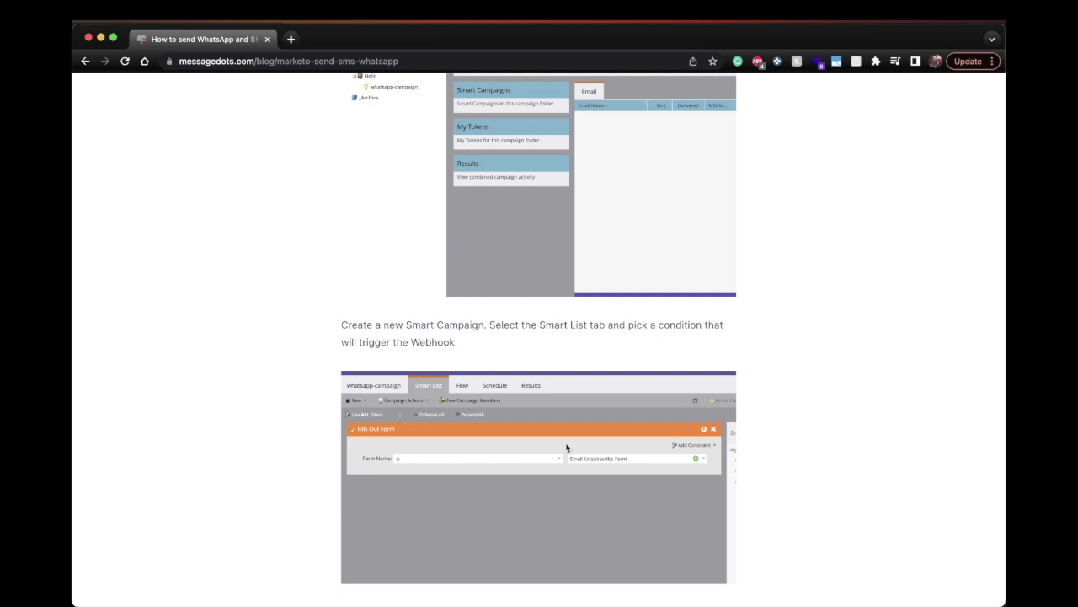
scroll(588, 407, "down", 2)
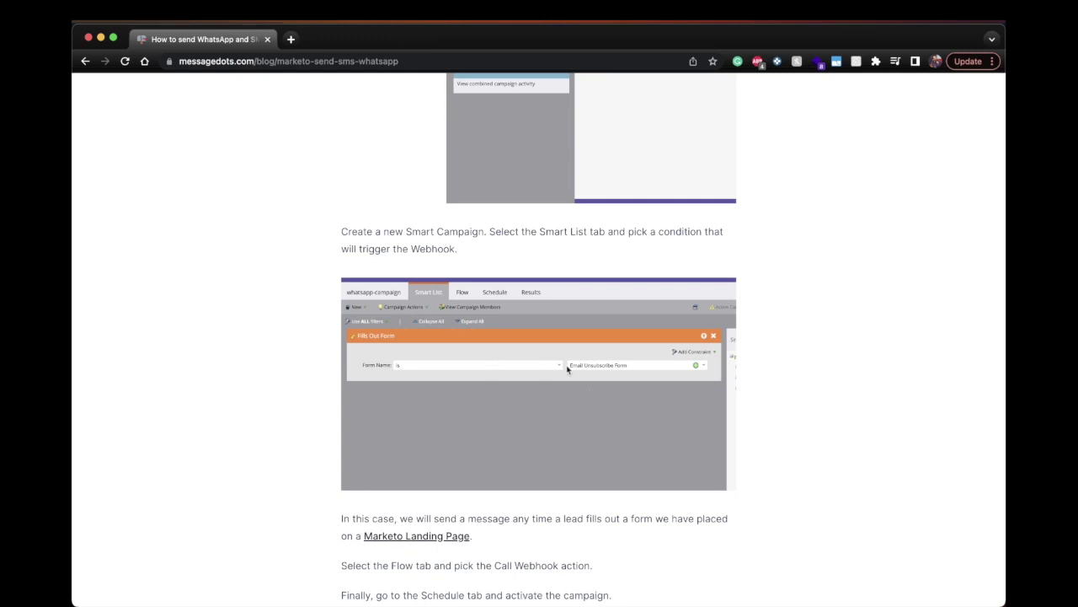
scroll(566, 364, "down", 3)
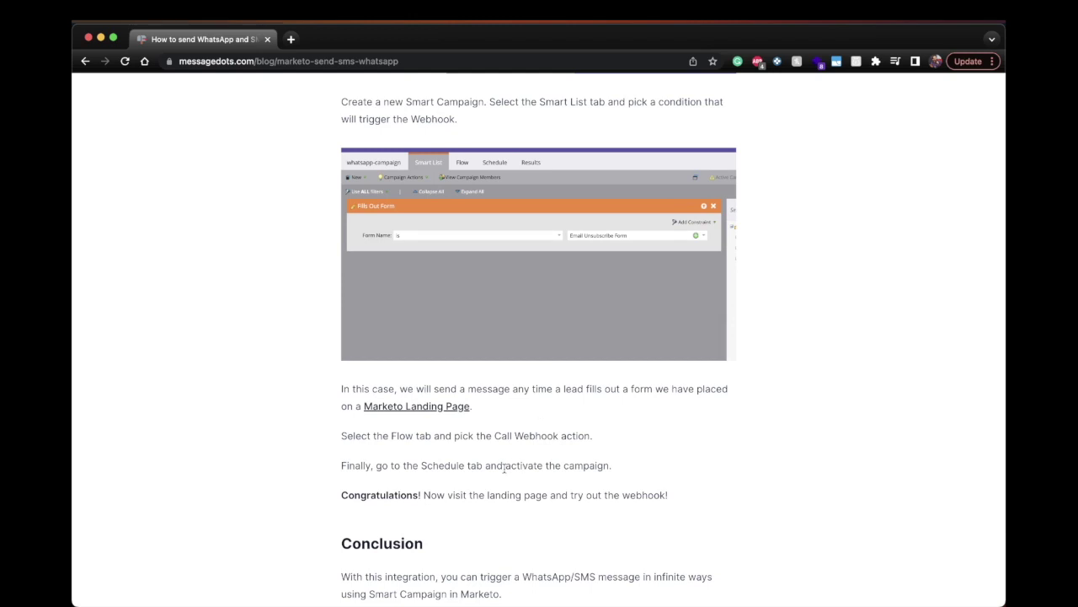
scroll(504, 469, "down", 1)
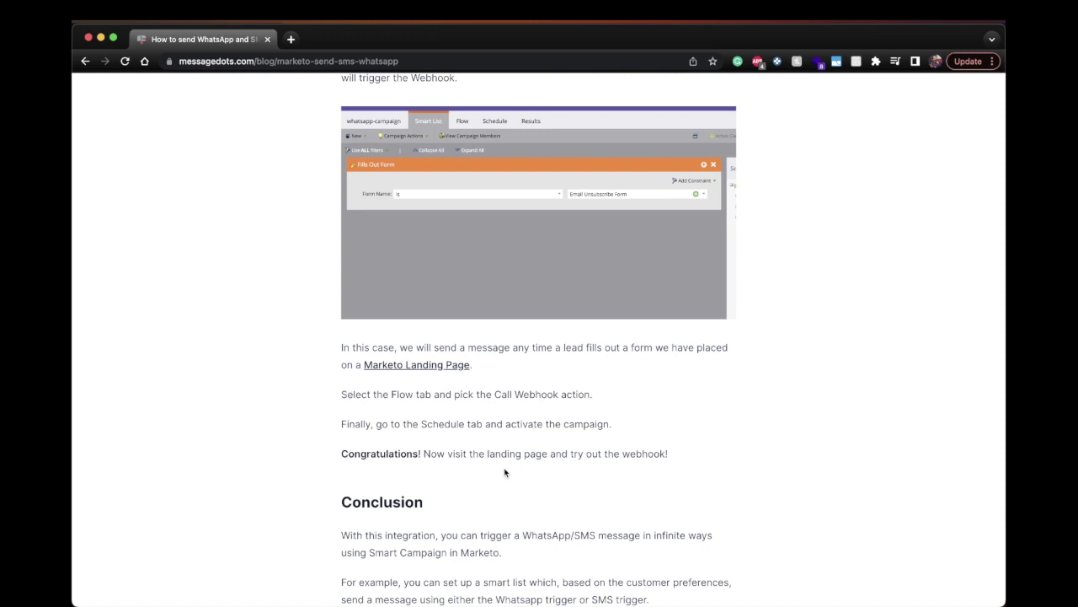
scroll(504, 471, "up", 3)
scroll(505, 472, "down", 1)
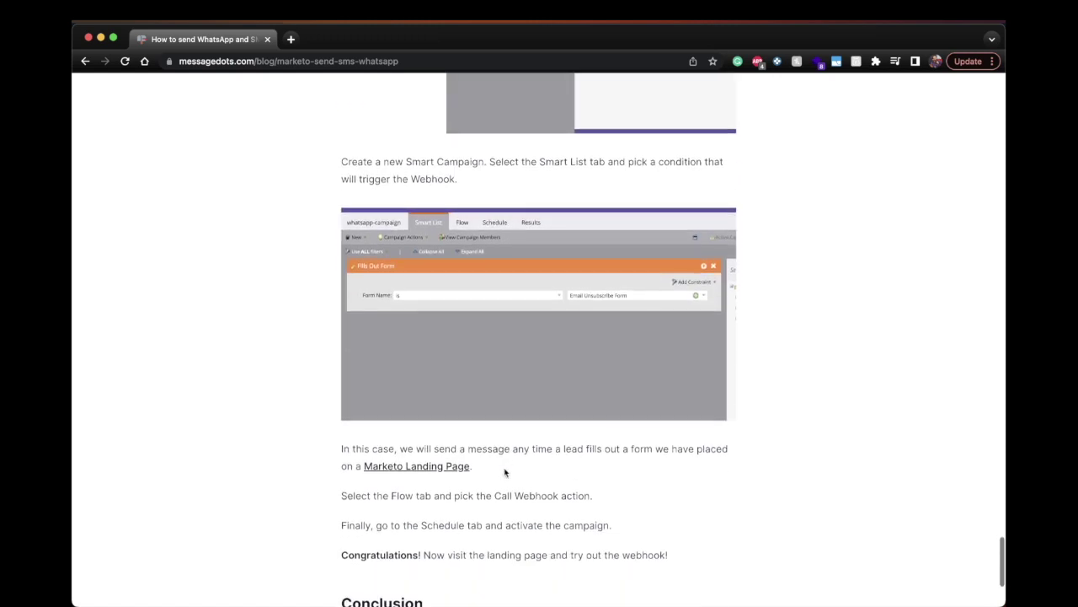
scroll(504, 472, "down", 1)
scroll(504, 472, "down", 1)
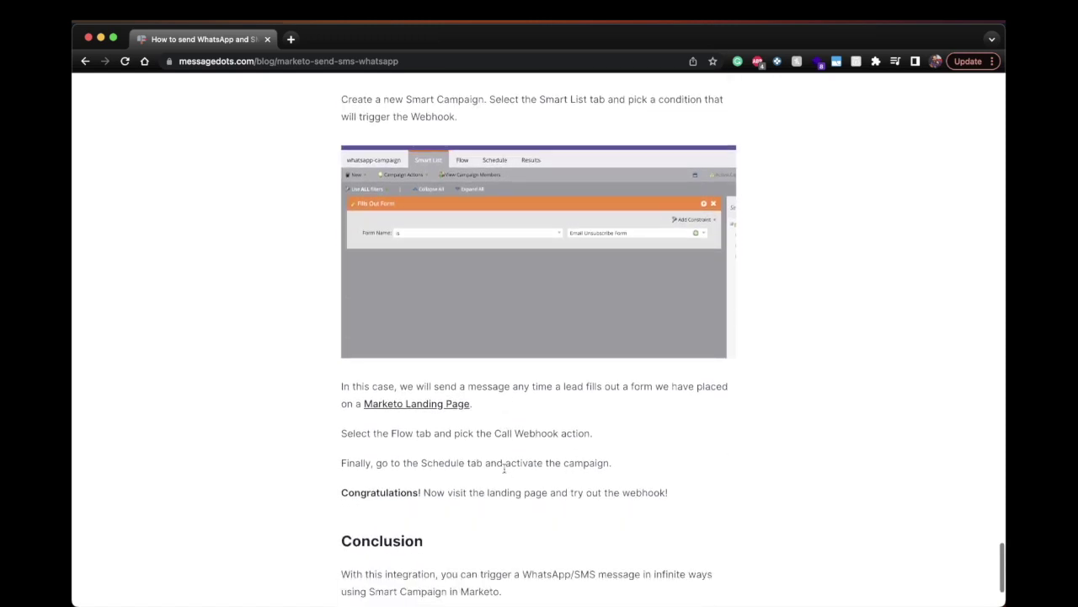